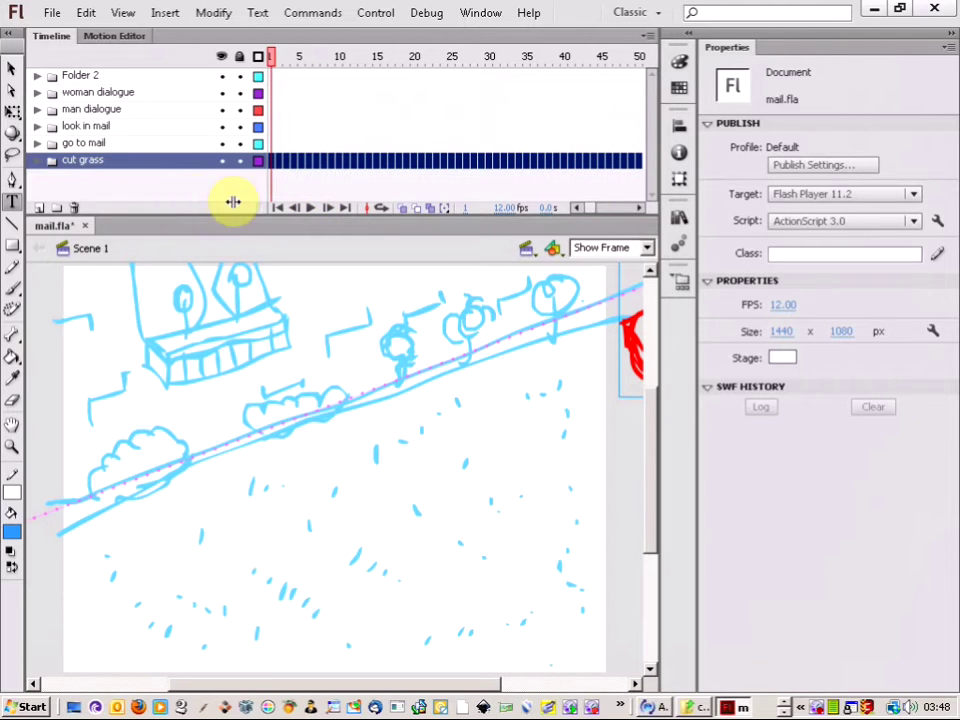
Step: Rename the top layer folder 'Folder 2' to 'end' in the Timeline
left_click(68, 77)
double_click(77, 77)
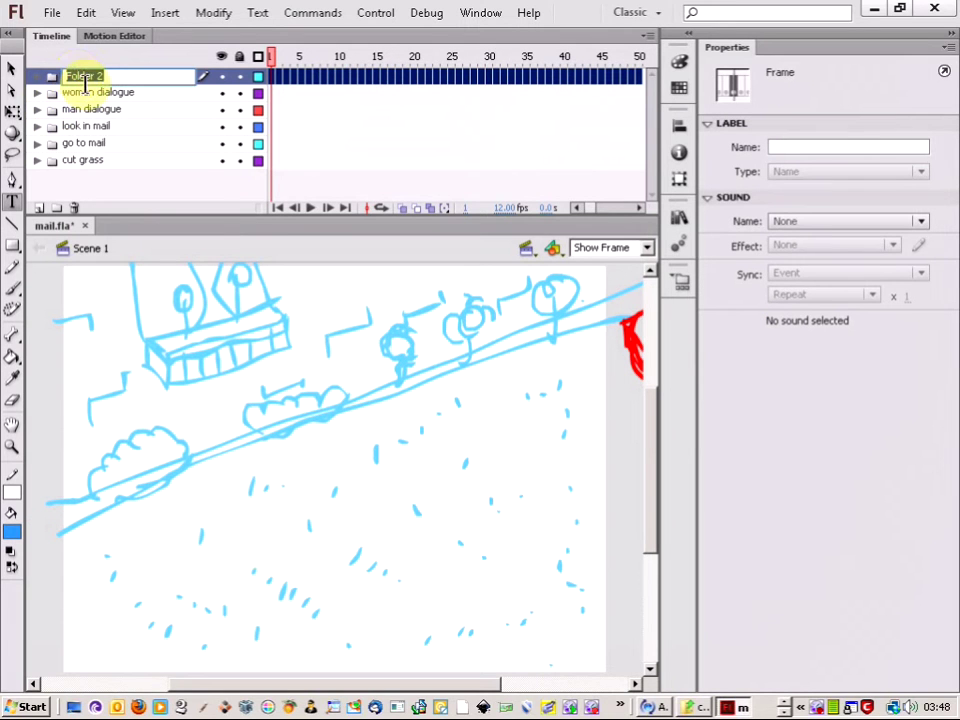
type("end")
key("Return")
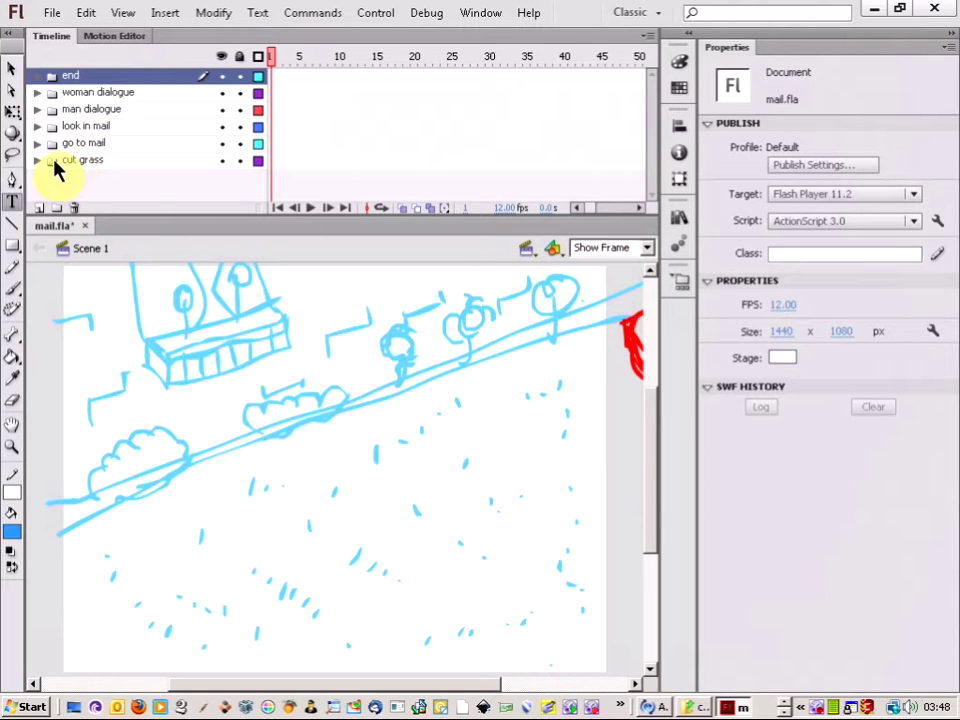
Step: Play the full animatic and pause it on the end credits at frame 592
left_click(311, 210)
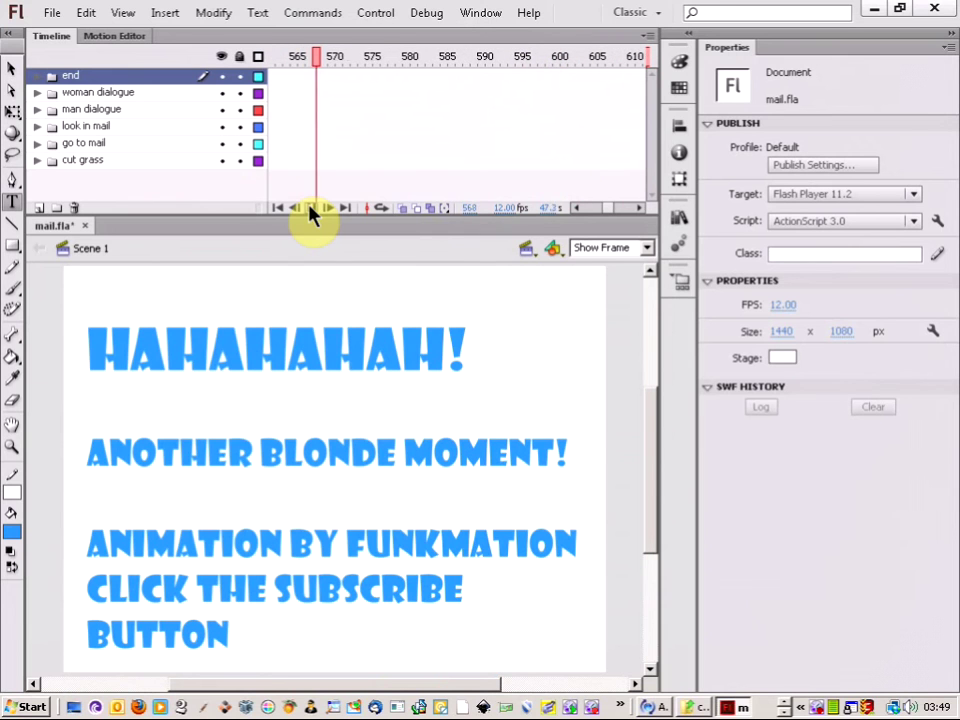
left_click(310, 209)
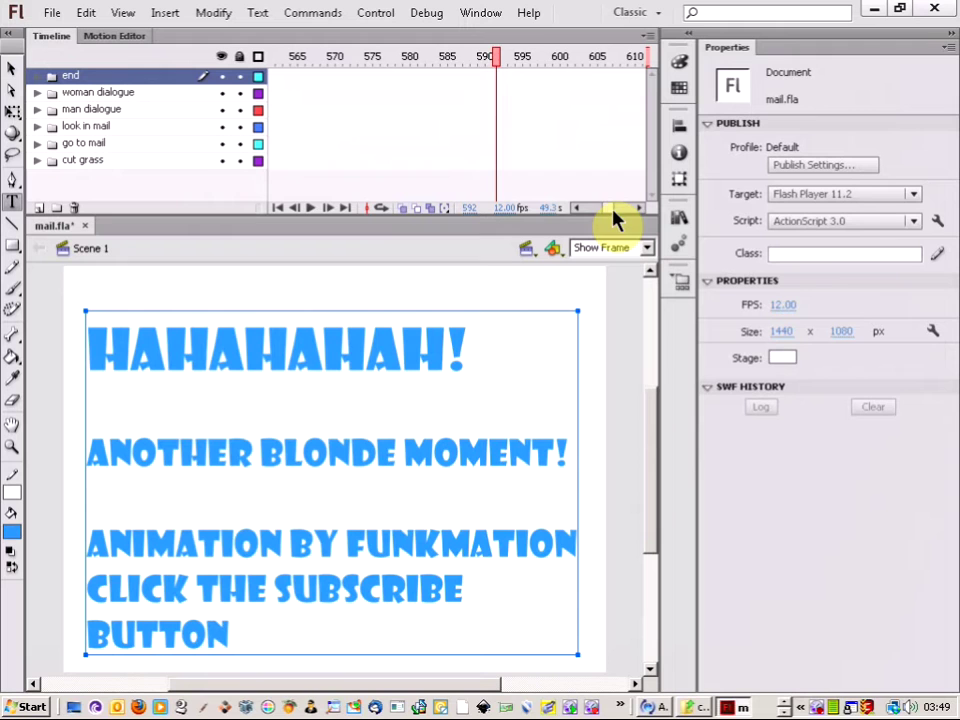
Step: Expand the cut grass folder and return the playhead to frame 1
left_click_drag(613, 208, 574, 208)
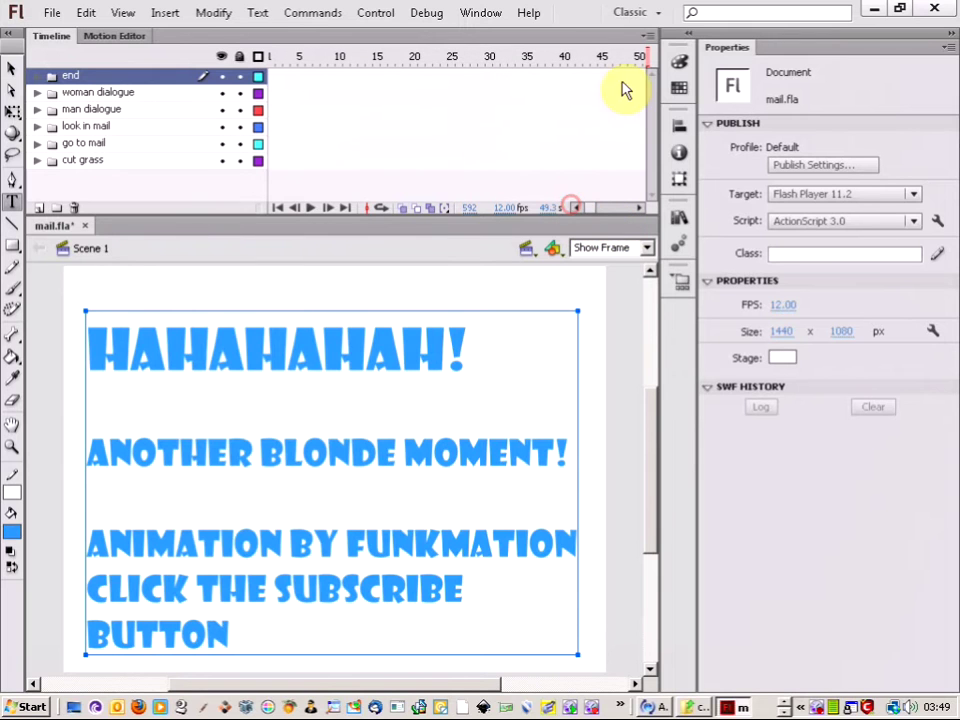
left_click(38, 160)
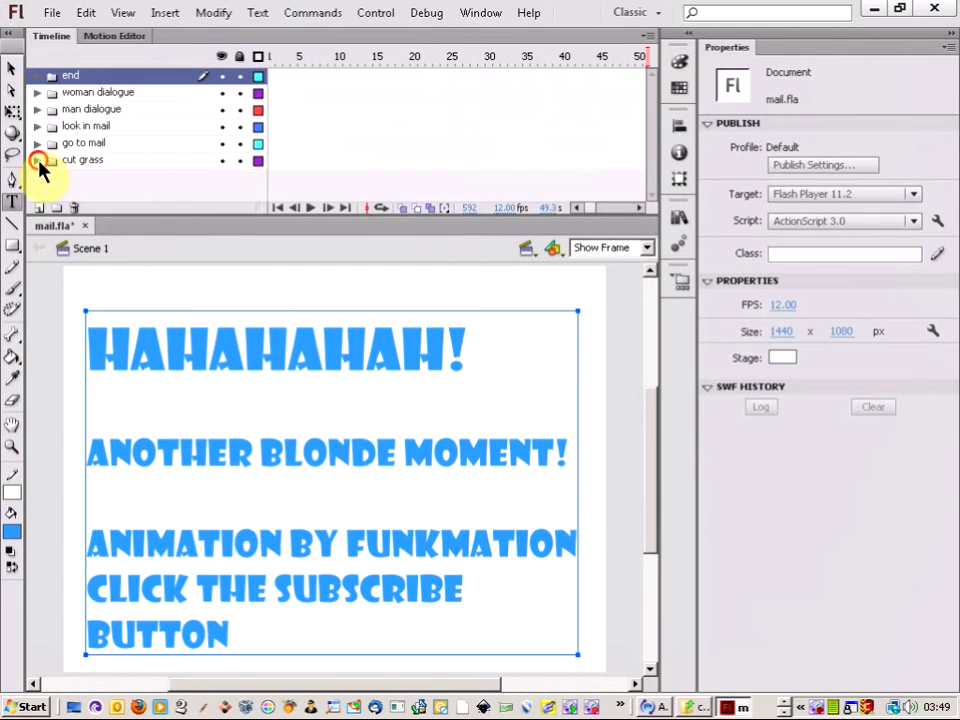
left_click(586, 209)
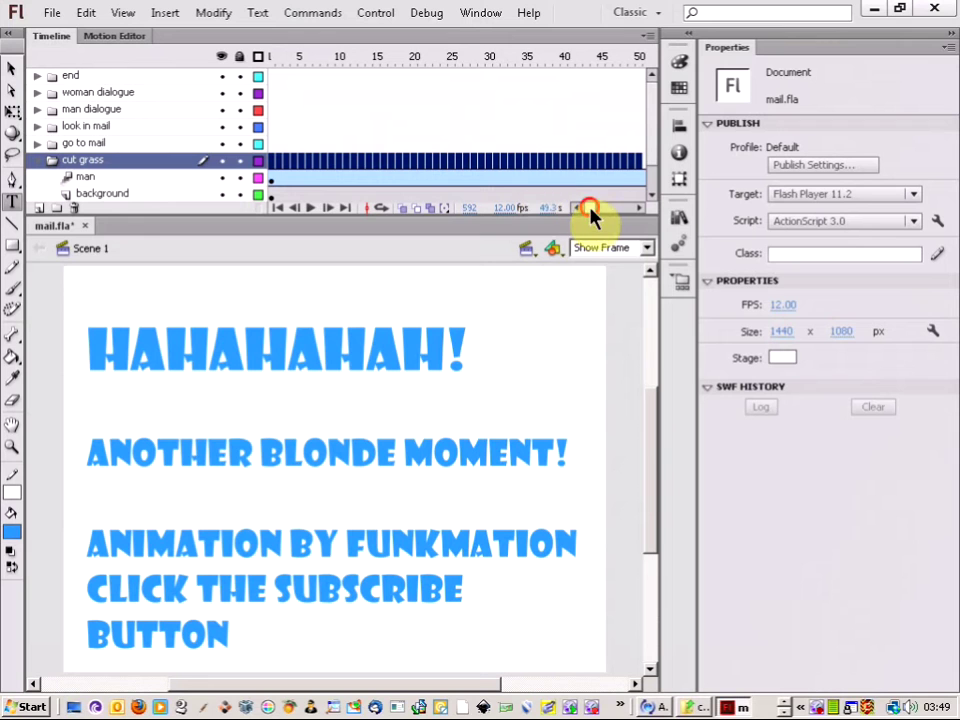
left_click(281, 209)
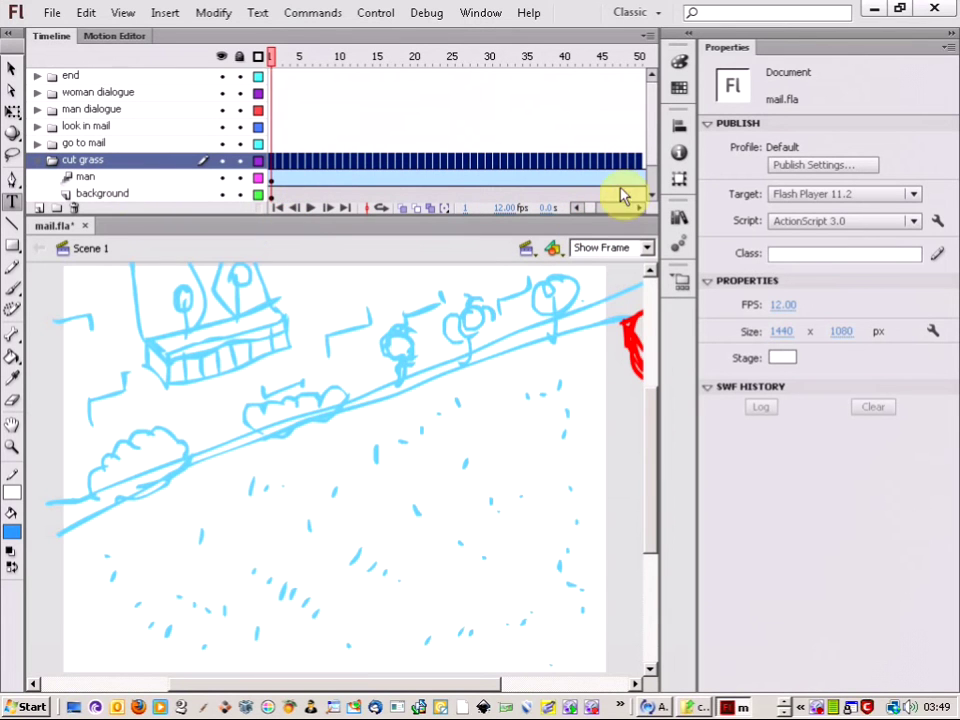
Step: With the man layer selected, scrub to frames 17 and 10 to preview the mower entering
left_click(651, 195)
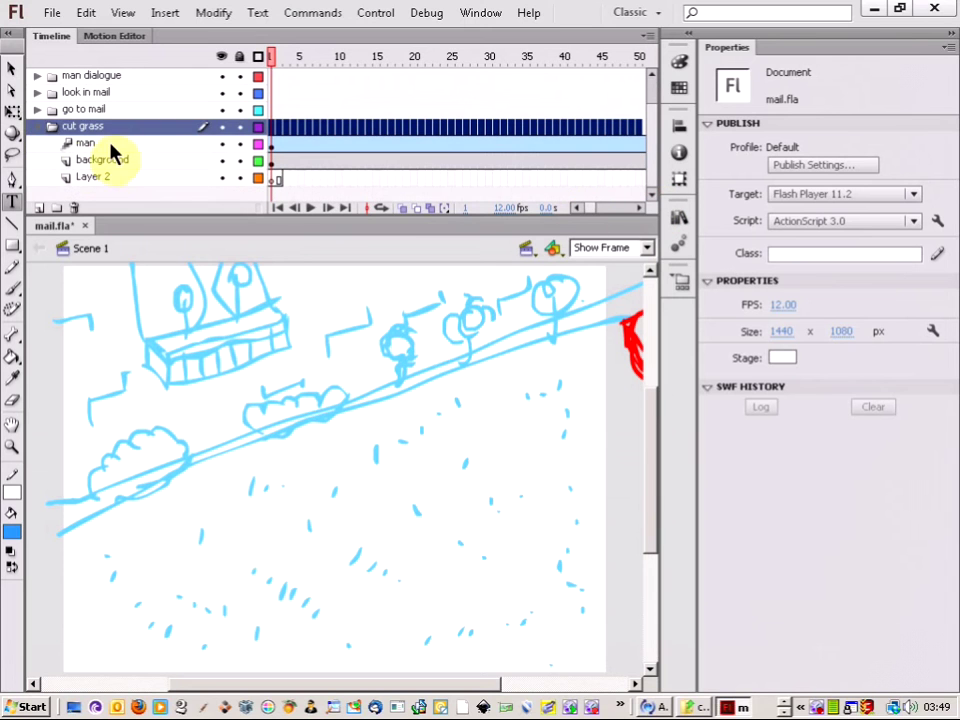
left_click(111, 143)
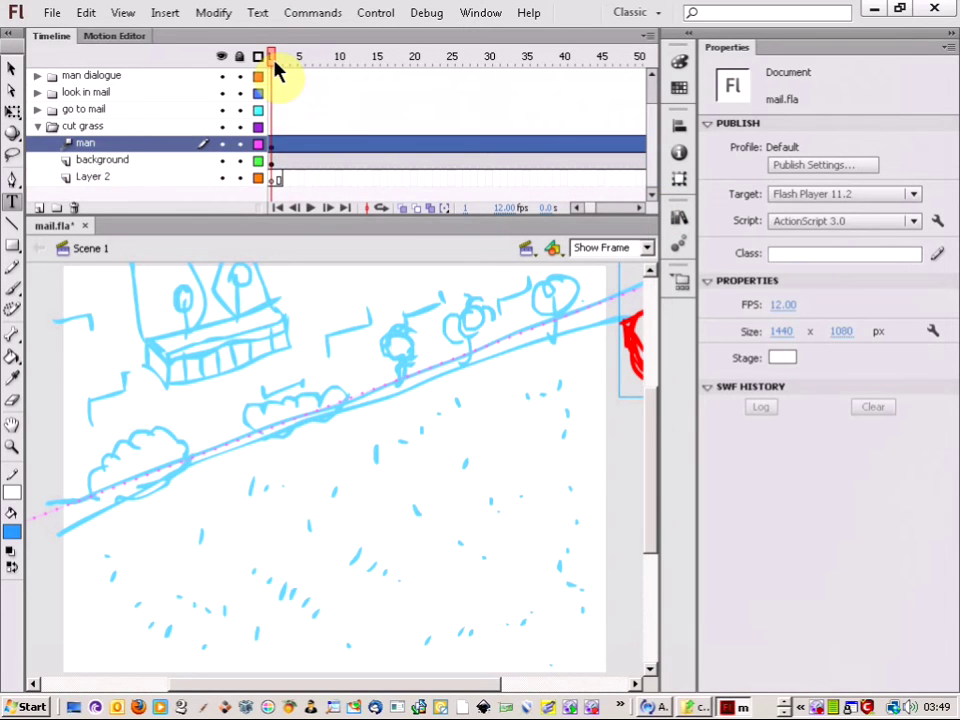
left_click_drag(277, 68, 396, 88)
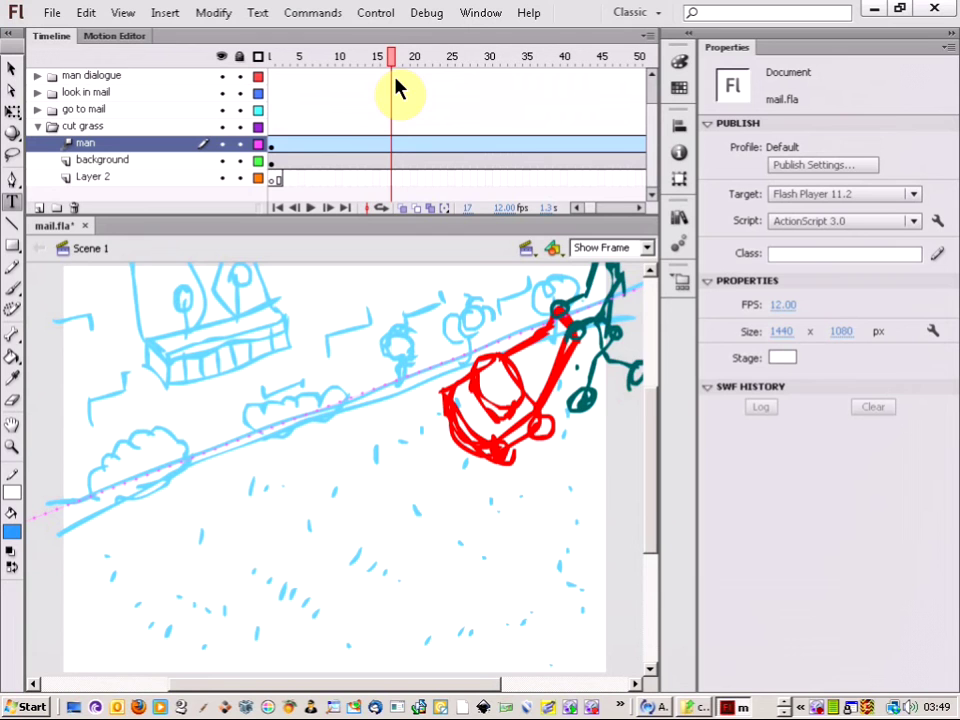
left_click_drag(396, 88, 340, 75)
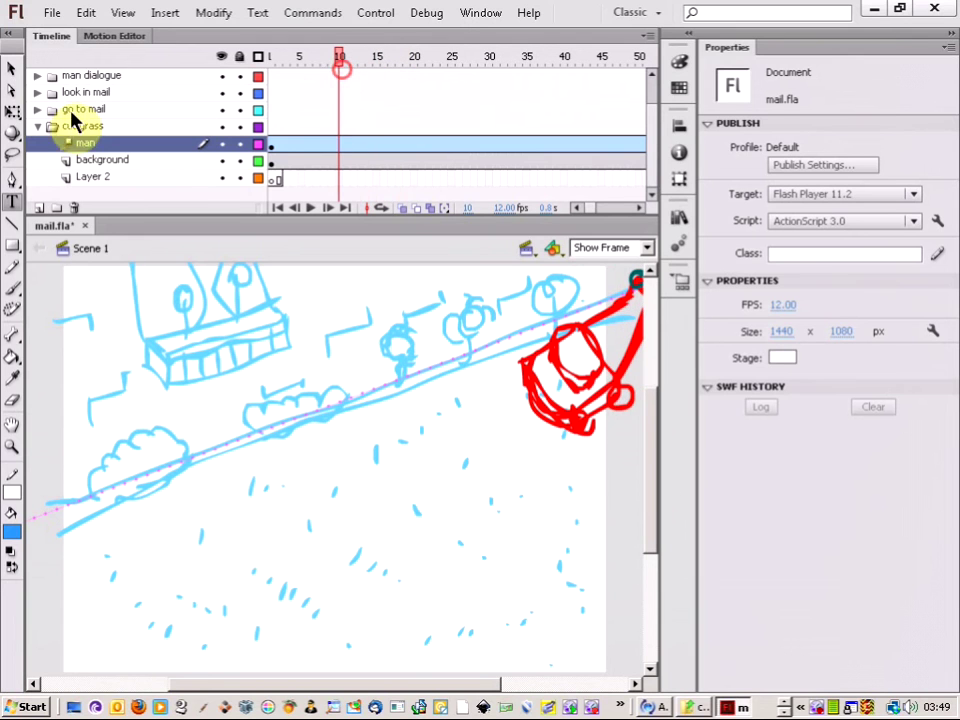
left_click(100, 161)
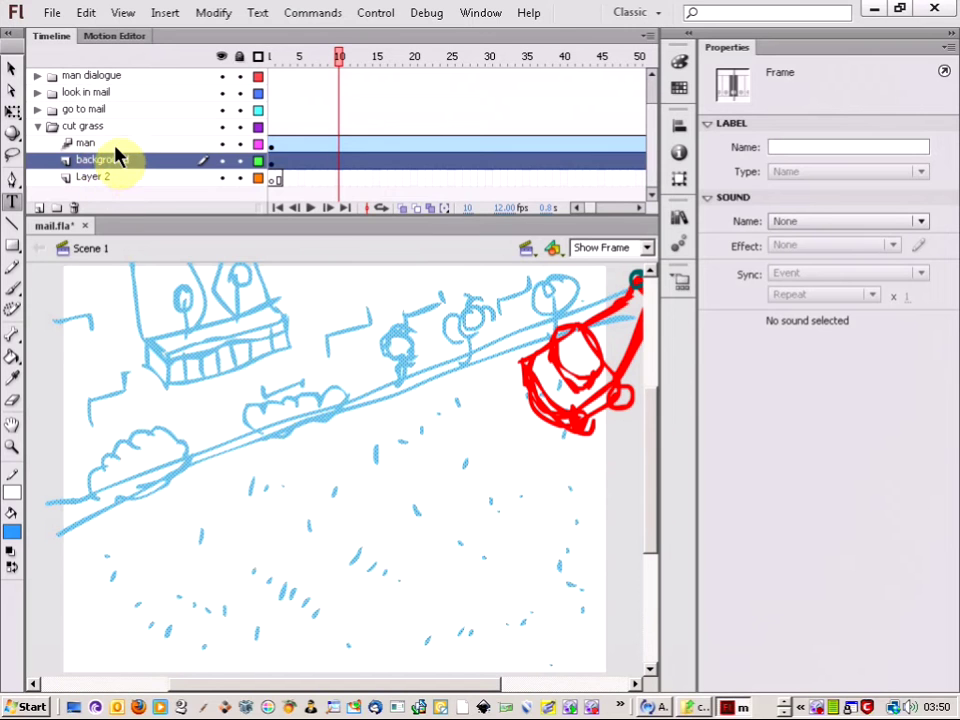
Step: Scrub the man layer to frame 21, then scroll the Timeline to show frames 45–90
left_click(113, 145)
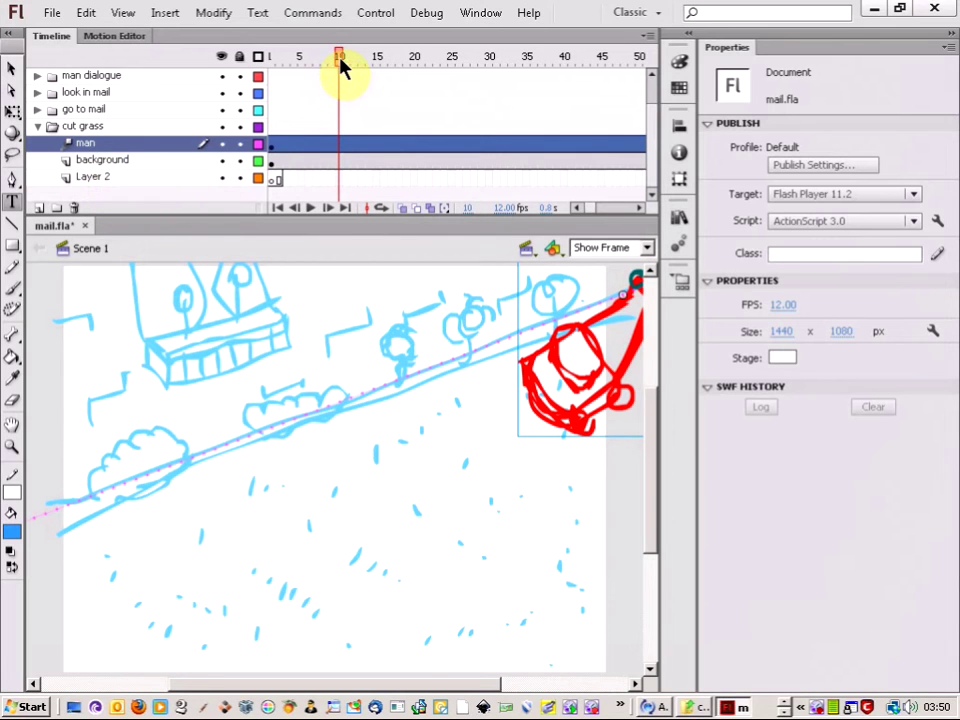
left_click_drag(340, 62, 420, 60)
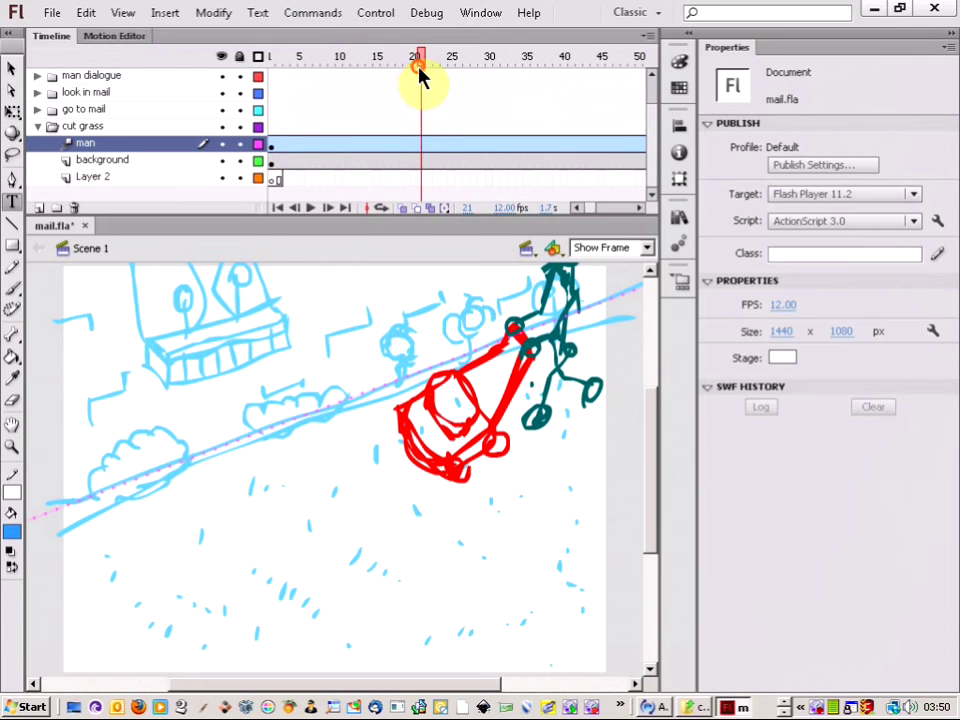
left_click(638, 207)
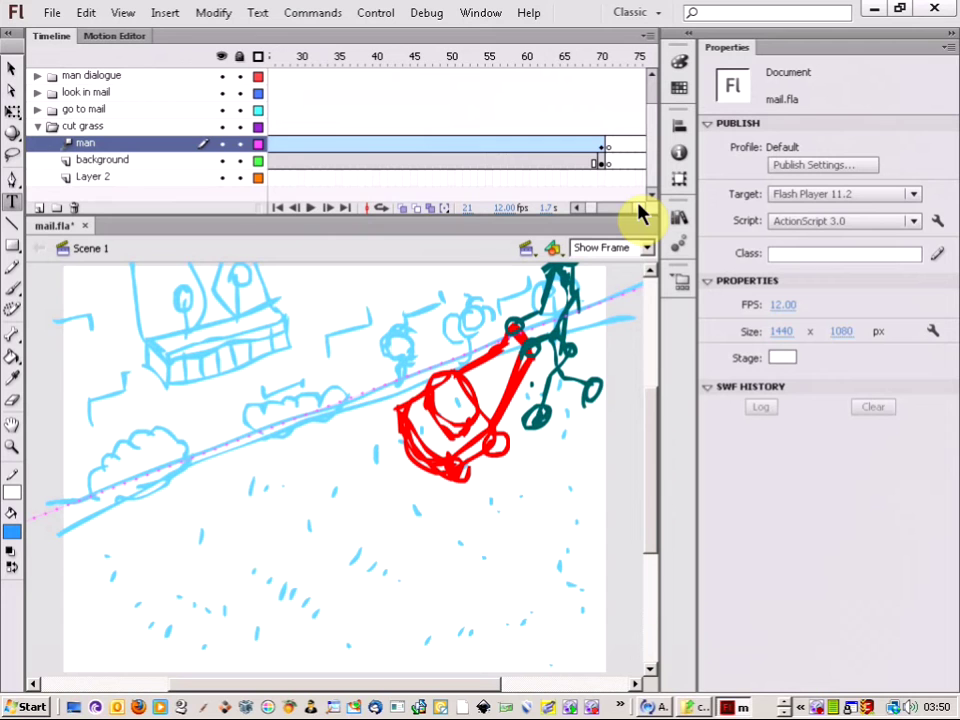
left_click(638, 207)
left_click(638, 207)
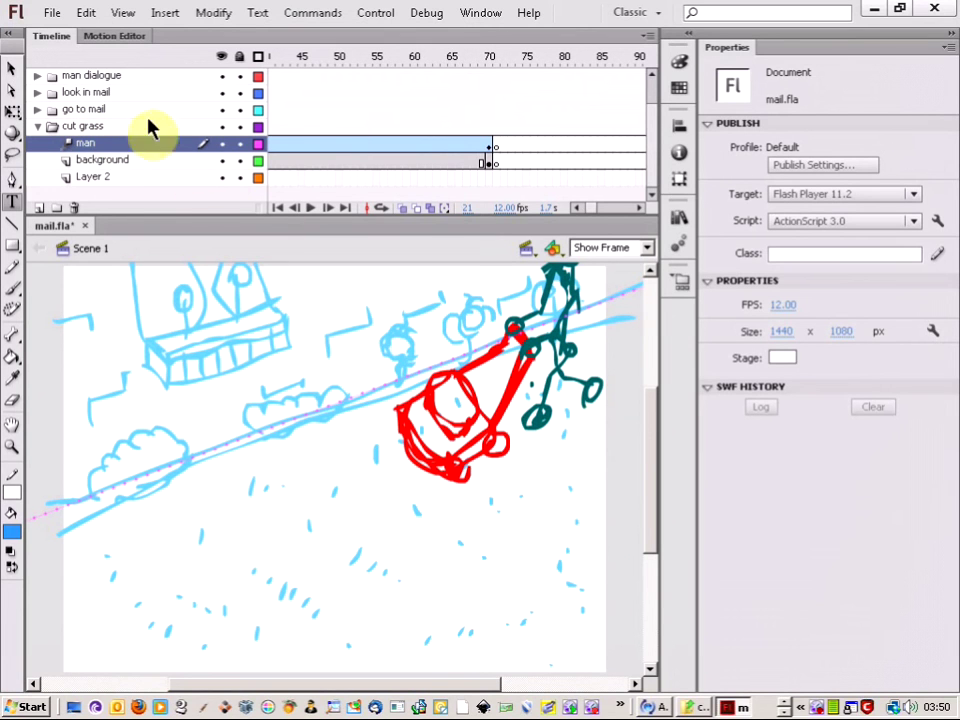
Step: Scrub from frame 48 through 91 and 95 to 99, watching the character slide past the MAIL box
left_click_drag(315, 57, 612, 92)
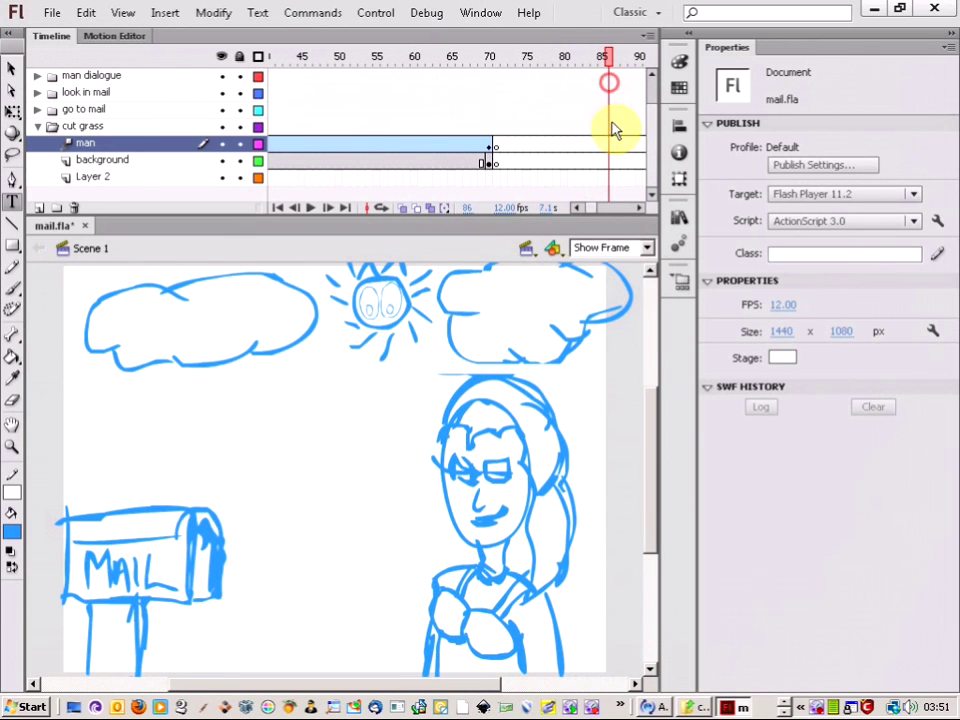
left_click(642, 207)
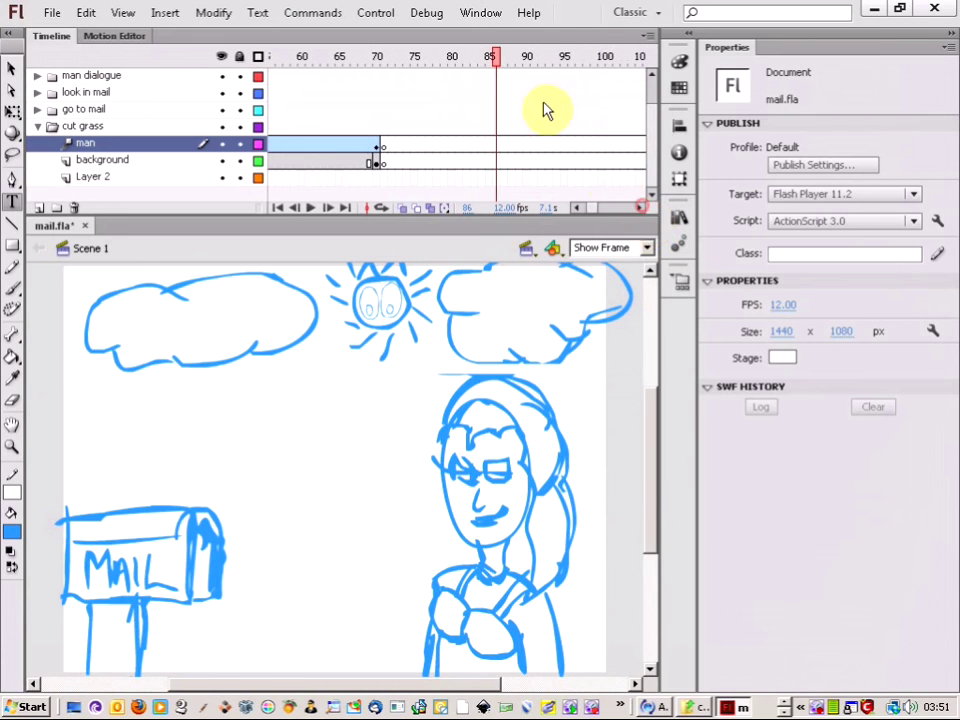
mouse_move(510, 64)
left_mouse_down()
mouse_move(603, 82)
mouse_move(418, 79)
mouse_move(520, 78)
left_mouse_up()
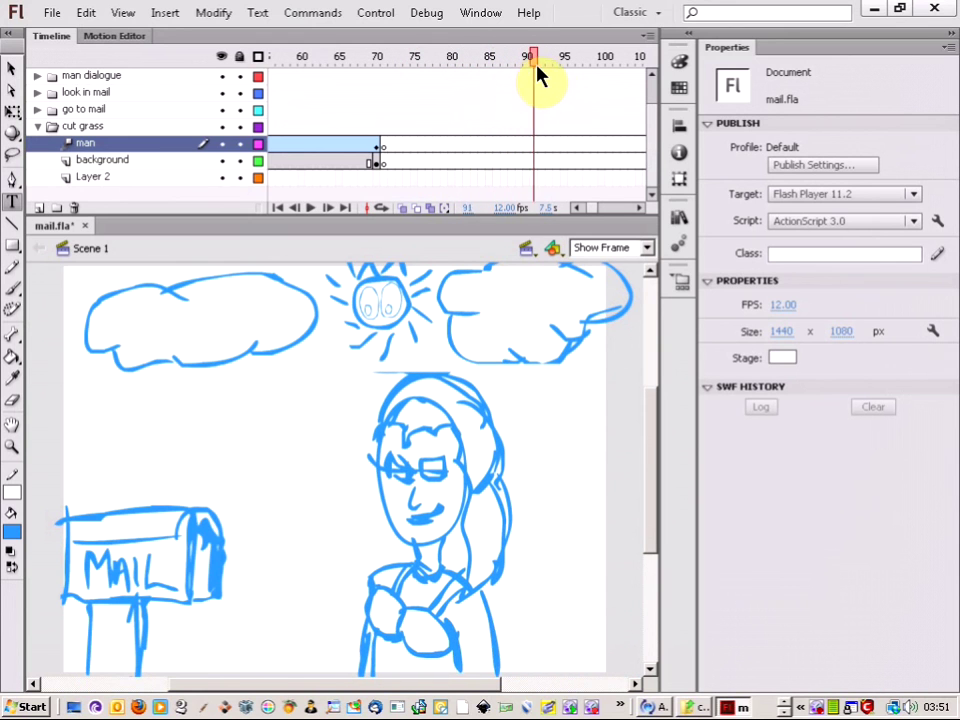
left_click_drag(536, 66, 564, 72)
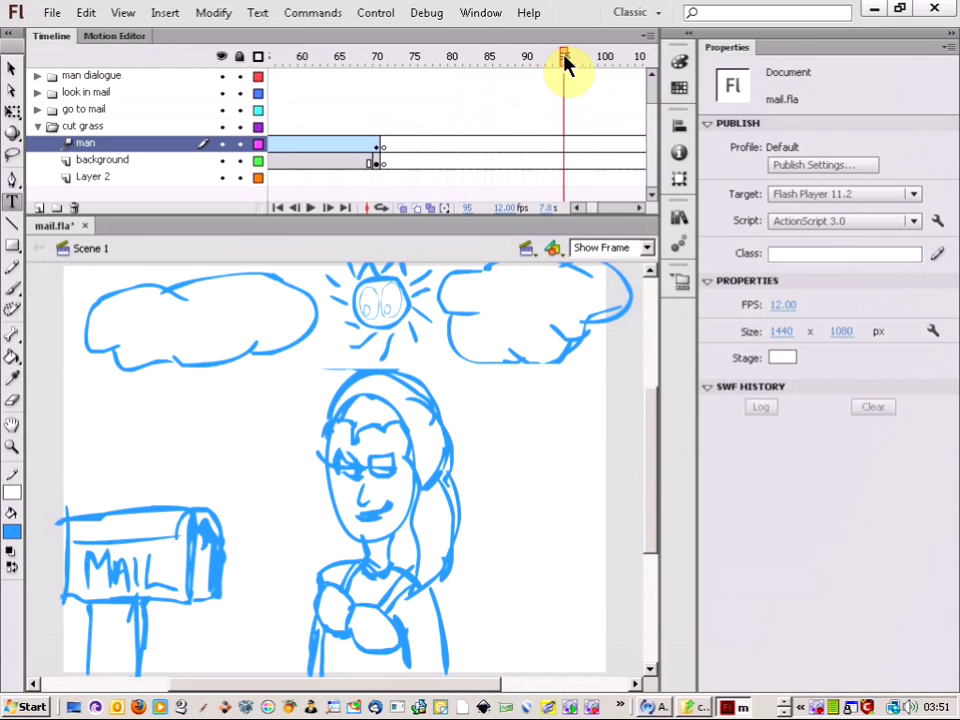
mouse_move(564, 62)
left_mouse_down()
mouse_move(601, 74)
mouse_move(535, 70)
mouse_move(600, 75)
mouse_move(590, 77)
left_mouse_up()
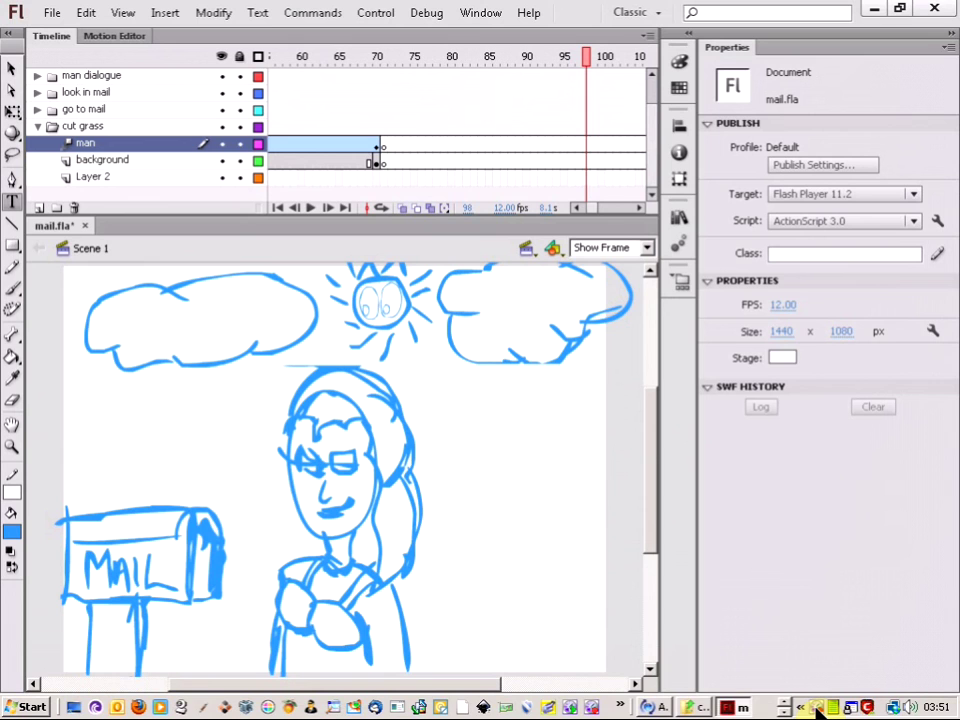
right_click(818, 706)
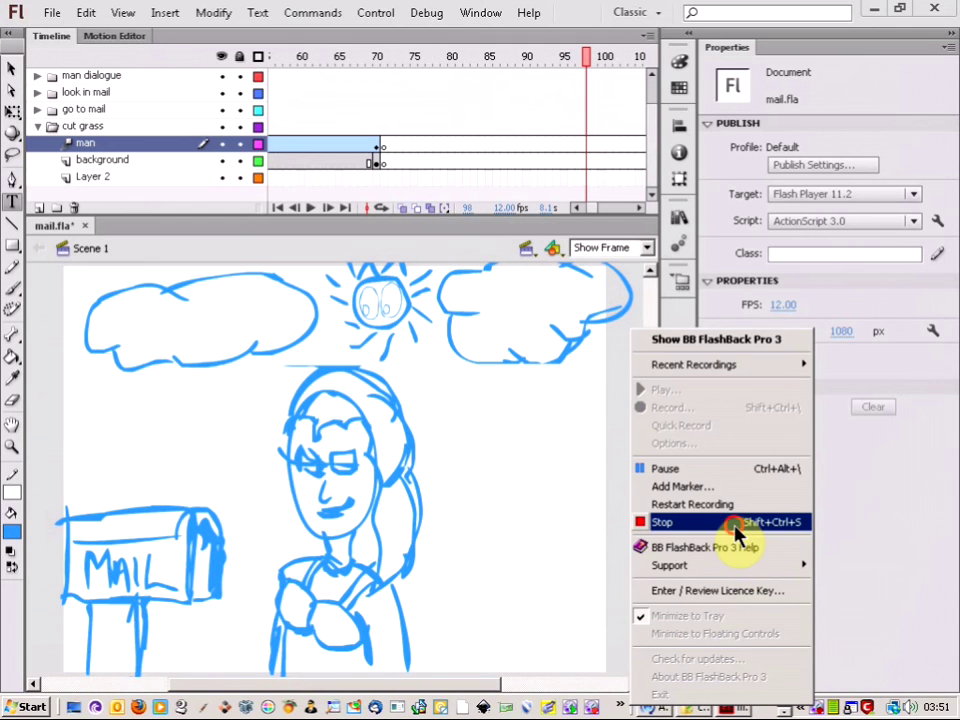